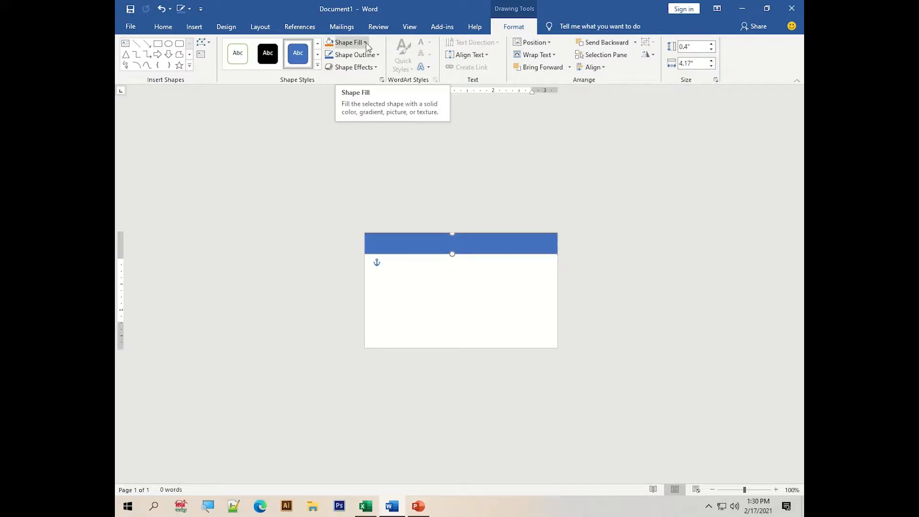
Step: Fill the header bar across the card's upper edge with standard yellow and remove its outline
{"action": "mouse_move", "coordinate": [373, 183]}
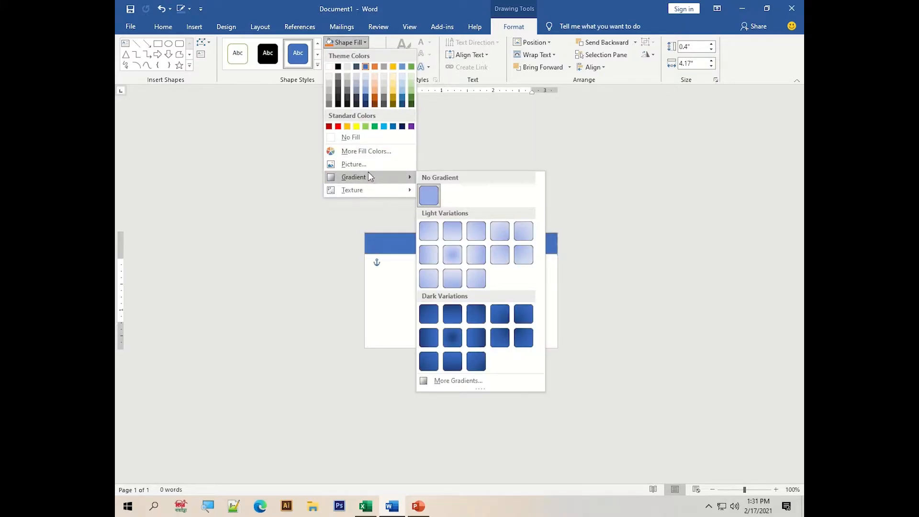
{"action": "left_click", "coordinate": [357, 127]}
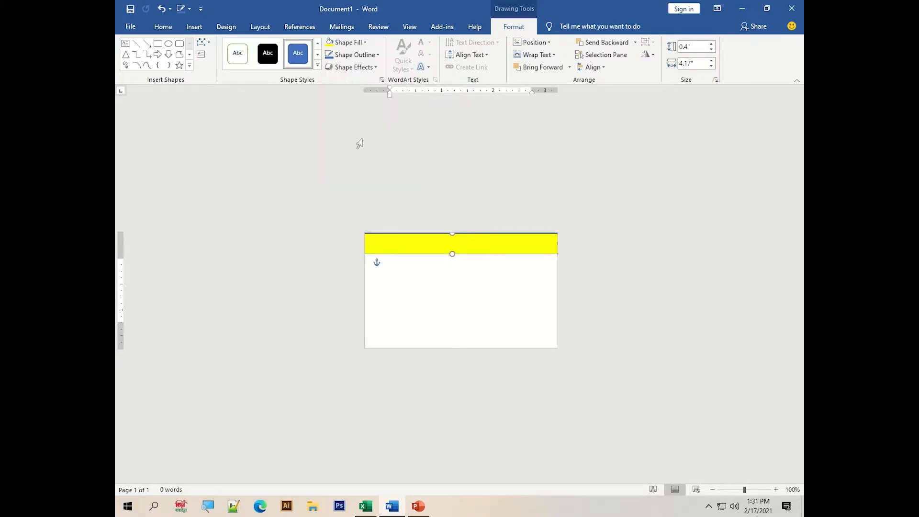
{"action": "left_click", "coordinate": [420, 220]}
Step: Draw a second full-width rectangle directly beneath the yellow bar, about 0.24" high and 4.91" wide
{"action": "left_click", "coordinate": [261, 27]}
{"action": "left_click", "coordinate": [194, 27]}
{"action": "left_click", "coordinate": [266, 46]}
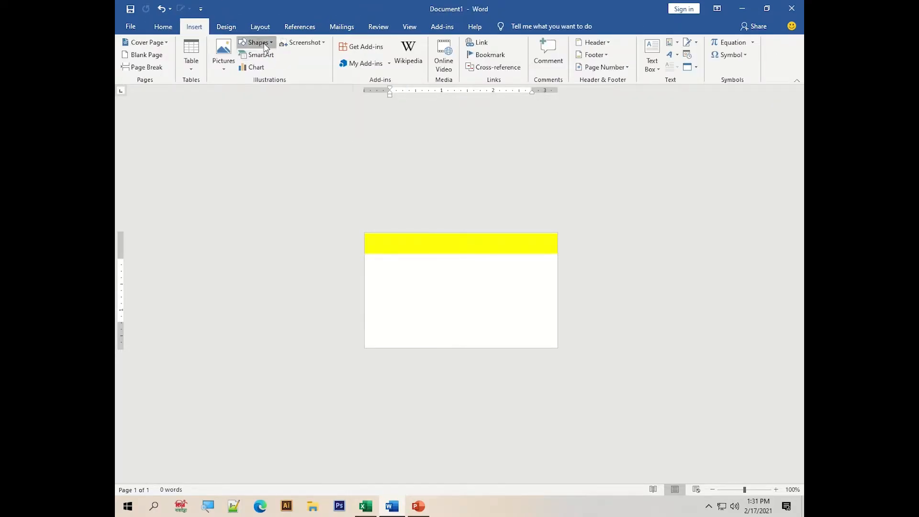
{"action": "left_click", "coordinate": [244, 146]}
{"action": "left_click_drag", "start_coordinate": [365, 253], "coordinate": [602, 277]}
{"action": "left_click_drag", "start_coordinate": [485, 251], "coordinate": [485, 250]}
{"action": "left_click_drag", "start_coordinate": [381, 270], "coordinate": [345, 277]}
{"action": "left_click_drag", "start_coordinate": [472, 278], "coordinate": [472, 266]}
Step: Fill the lower bar with standard orange and remove its outline
{"action": "left_click", "coordinate": [366, 44]}
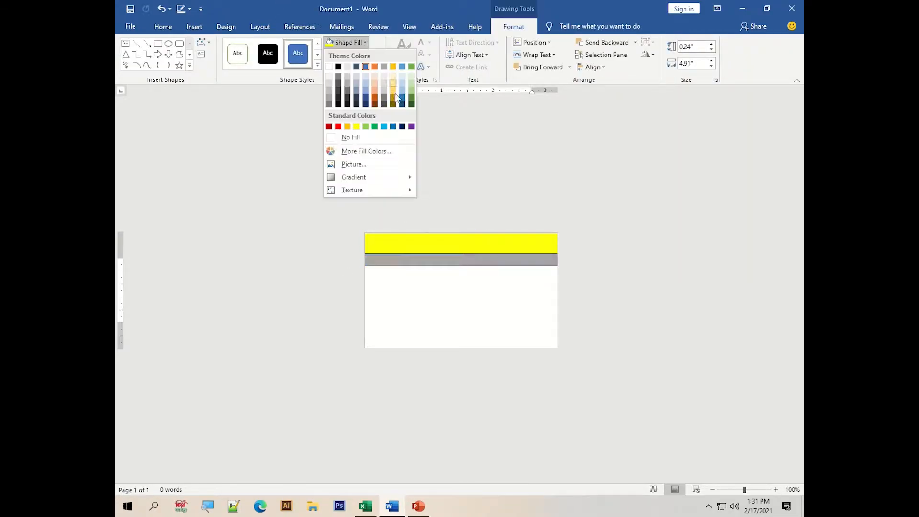
{"action": "left_click", "coordinate": [349, 127]}
{"action": "left_click", "coordinate": [357, 55]}
{"action": "left_click", "coordinate": [352, 151]}
Step: Draw a right triangle on the card, about 2.07" by 2.42", and flip it so its right angle faces the upper left
{"action": "left_click", "coordinate": [190, 66]}
{"action": "left_click", "coordinate": [158, 132]}
{"action": "left_click_drag", "start_coordinate": [372, 259], "coordinate": [491, 335]}
{"action": "mouse_move", "coordinate": [431, 240]}
{"action": "left_mouse_down"}
{"action": "mouse_move", "coordinate": [452, 273]}
{"action": "mouse_move", "coordinate": [392, 246]}
{"action": "mouse_move", "coordinate": [384, 257]}
{"action": "mouse_move", "coordinate": [456, 265]}
{"action": "mouse_move", "coordinate": [388, 252]}
{"action": "mouse_move", "coordinate": [431, 281]}
{"action": "mouse_move", "coordinate": [399, 259]}
{"action": "mouse_move", "coordinate": [415, 289]}
{"action": "mouse_move", "coordinate": [431, 221]}
{"action": "left_mouse_up"}
{"action": "mouse_move", "coordinate": [482, 271]}
{"action": "left_mouse_down"}
{"action": "mouse_move", "coordinate": [474, 294]}
{"action": "mouse_move", "coordinate": [483, 285]}
{"action": "left_mouse_up"}
{"action": "left_click_drag", "start_coordinate": [399, 271], "coordinate": [453, 333]}
{"action": "left_click_drag", "start_coordinate": [444, 258], "coordinate": [435, 292]}
{"action": "left_click_drag", "start_coordinate": [415, 251], "coordinate": [375, 254]}
{"action": "left_click", "coordinate": [501, 305]}
{"action": "left_click", "coordinate": [435, 290]}
{"action": "left_click_drag", "start_coordinate": [514, 284], "coordinate": [516, 300]}
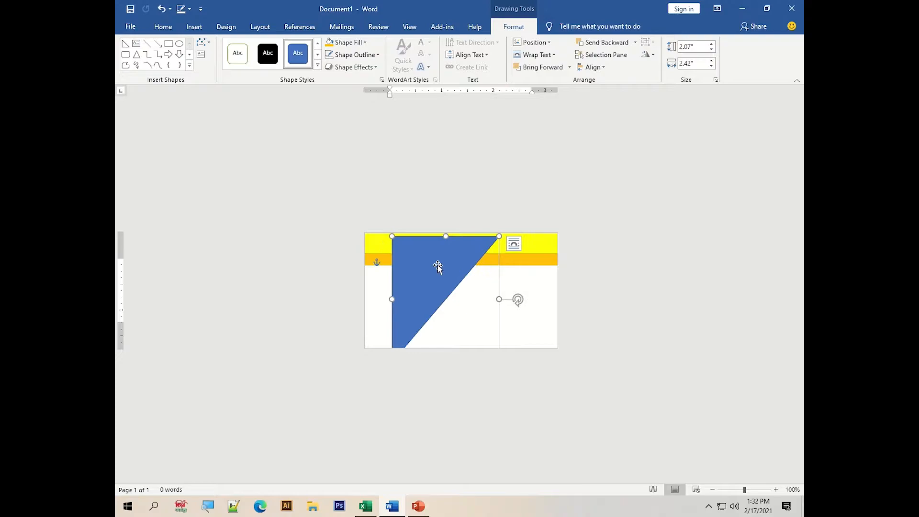
Step: Shrink the triangle to about 1.72" by 1.39", rotate it slightly and fit it into the card's upper left corner
{"action": "left_click_drag", "start_coordinate": [437, 267], "coordinate": [399, 280]}
{"action": "left_click_drag", "start_coordinate": [471, 233], "coordinate": [452, 233]}
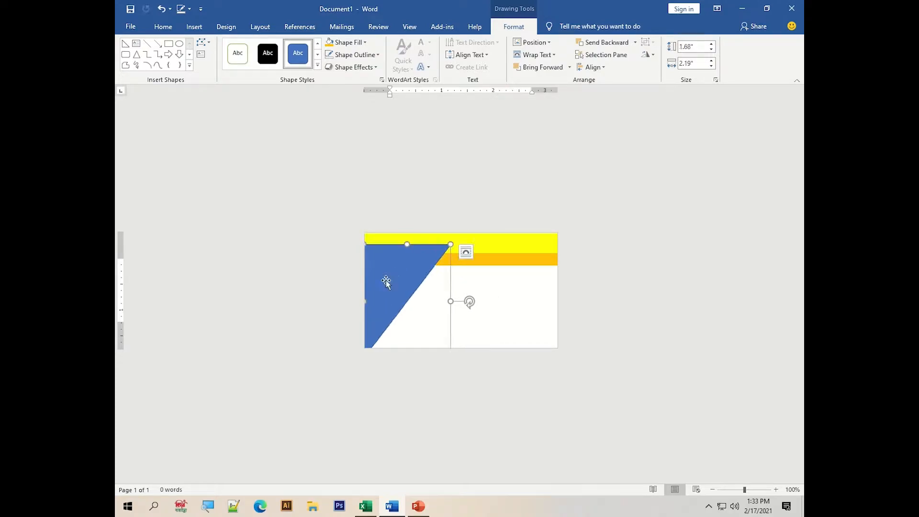
{"action": "left_click_drag", "start_coordinate": [364, 348], "coordinate": [363, 303]}
{"action": "left_click_drag", "start_coordinate": [469, 269], "coordinate": [467, 254]}
{"action": "mouse_move", "coordinate": [391, 261]}
{"action": "left_mouse_down"}
{"action": "mouse_move", "coordinate": [382, 252]}
{"action": "mouse_move", "coordinate": [375, 259]}
{"action": "left_mouse_up"}
{"action": "left_click_drag", "start_coordinate": [453, 251], "coordinate": [454, 259]}
Step: Fill the corner triangle with standard blue and layer a dark blue duplicate over it, offset toward the corner
{"action": "left_click", "coordinate": [364, 42]}
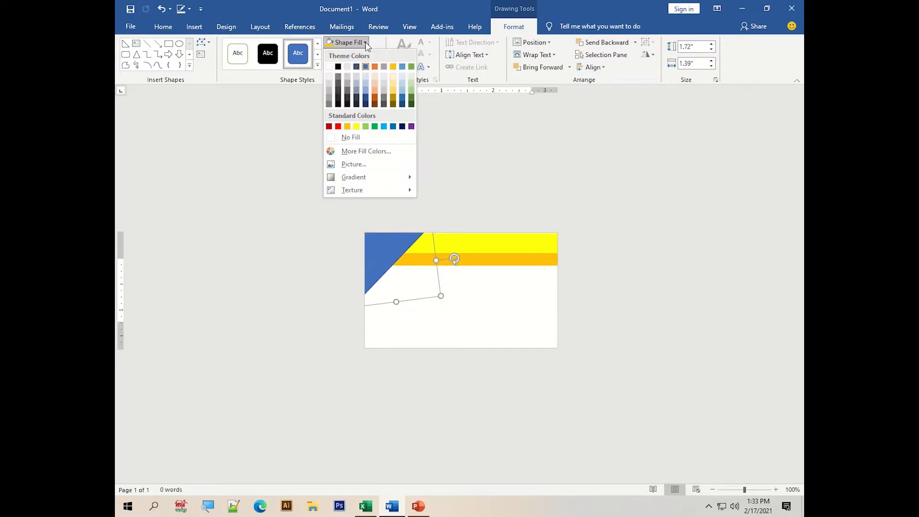
{"action": "left_click", "coordinate": [394, 127]}
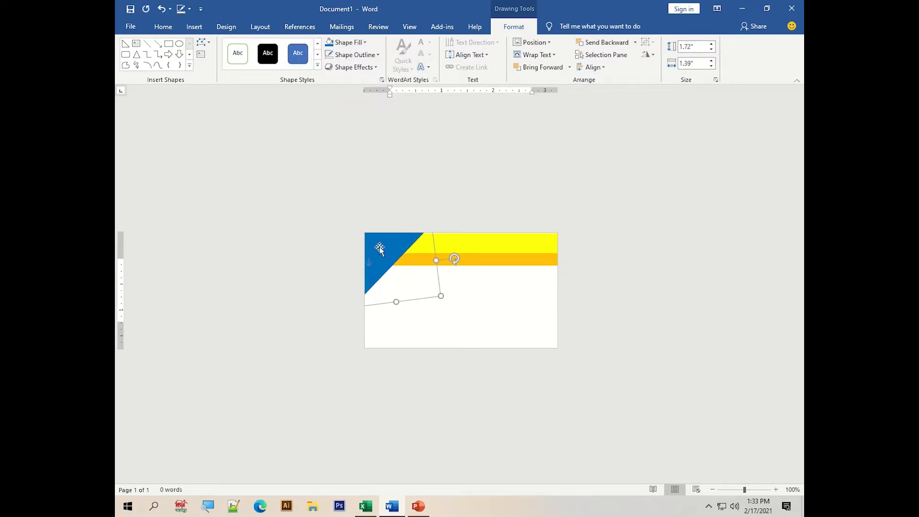
{"action": "left_click_drag", "start_coordinate": [379, 244], "coordinate": [494, 294]}
{"action": "left_click", "coordinate": [365, 42]}
{"action": "left_click", "coordinate": [403, 127]}
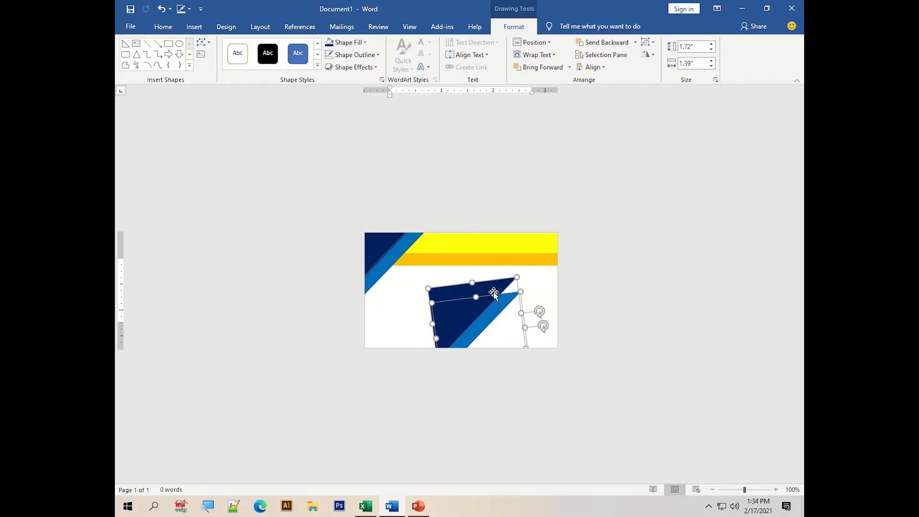
Step: Rotate a copy of the triangle pair to mirror the original and place it in the card's upper right corner
{"action": "left_click_drag", "start_coordinate": [544, 325], "coordinate": [472, 338]}
{"action": "left_click_drag", "start_coordinate": [510, 308], "coordinate": [541, 228]}
{"action": "left_click_drag", "start_coordinate": [454, 271], "coordinate": [496, 321]}
{"action": "mouse_move", "coordinate": [534, 246]}
{"action": "left_mouse_down"}
{"action": "mouse_move", "coordinate": [537, 290]}
{"action": "mouse_move", "coordinate": [546, 259]}
{"action": "left_mouse_up"}
{"action": "left_click_drag", "start_coordinate": [514, 330], "coordinate": [524, 339]}
{"action": "left_click_drag", "start_coordinate": [545, 280], "coordinate": [559, 259]}
Step: Shift the left triangle pair further into the upper left corner to match the right side
{"action": "left_click", "coordinate": [571, 272]}
{"action": "left_click", "coordinate": [388, 241]}
{"action": "mouse_move", "coordinate": [388, 241]}
{"action": "left_mouse_down"}
{"action": "mouse_move", "coordinate": [390, 254]}
{"action": "mouse_move", "coordinate": [378, 242]}
{"action": "mouse_move", "coordinate": [379, 264]}
{"action": "mouse_move", "coordinate": [372, 248]}
{"action": "left_mouse_up"}
Step: Insert a text box on the yellow bar between the corner triangles, about 0.38" high and 2.46" wide
{"action": "left_click", "coordinate": [461, 249]}
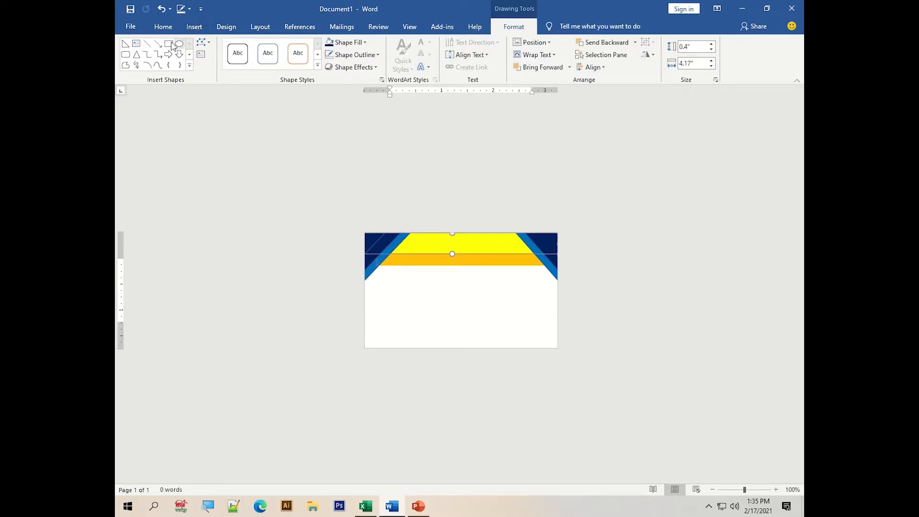
{"action": "left_click", "coordinate": [489, 305]}
{"action": "left_click", "coordinate": [473, 253]}
{"action": "left_click", "coordinate": [137, 44]}
{"action": "left_click", "coordinate": [429, 244]}
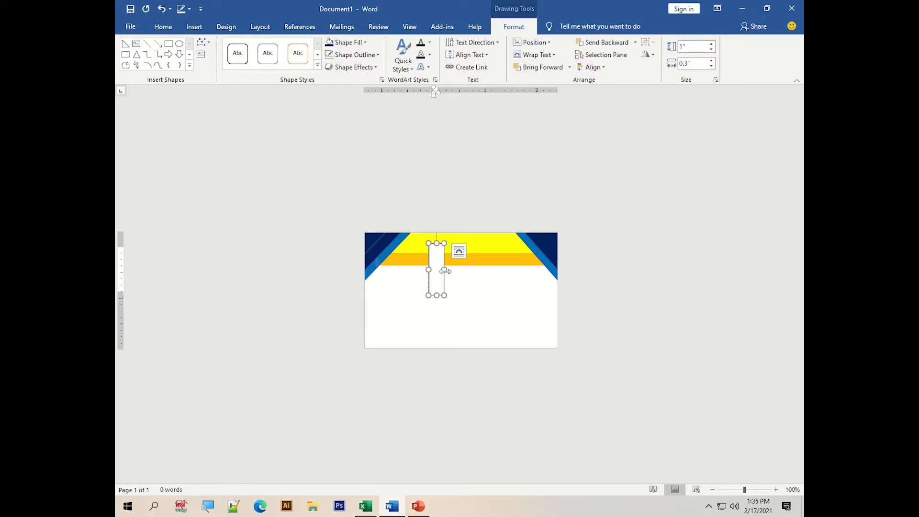
{"action": "left_click_drag", "start_coordinate": [445, 272], "coordinate": [512, 249]}
{"action": "left_click_drag", "start_coordinate": [472, 296], "coordinate": [394, 235]}
{"action": "left_click_drag", "start_coordinate": [514, 235], "coordinate": [521, 234]}
{"action": "left_click_drag", "start_coordinate": [458, 235], "coordinate": [458, 232]}
{"action": "left_click_drag", "start_coordinate": [520, 251], "coordinate": [521, 251]}
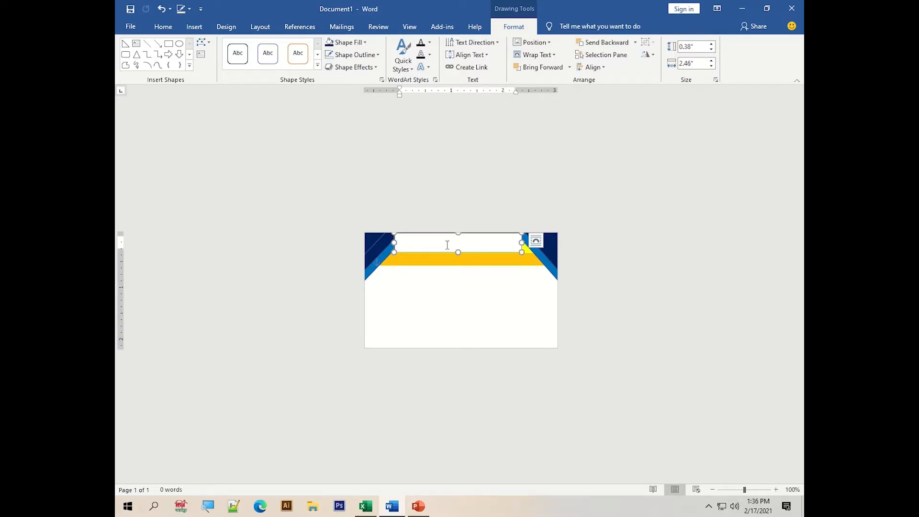
Step: Enter "The IT Aid Computer Center" in the header text box and make it bold
{"action": "type", "text": "The IT Ai"}
{"action": "triple_click", "coordinate": [477, 241]}
{"action": "left_click", "coordinate": [162, 26]}
{"action": "left_click", "coordinate": [213, 63]}
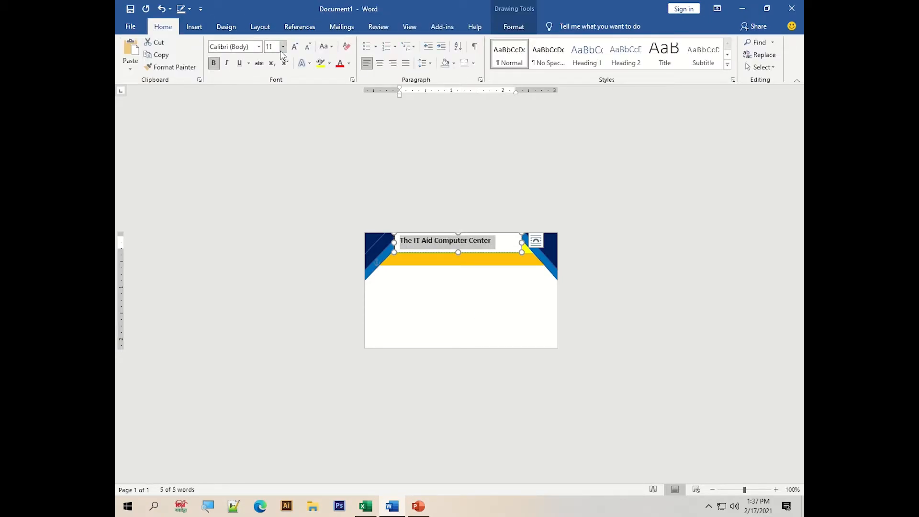
Step: Set the heading's font size to 14 and its colour to the blue theme colour
{"action": "left_click", "coordinate": [283, 47]}
{"action": "left_click", "coordinate": [272, 131]}
{"action": "left_click", "coordinate": [283, 47]}
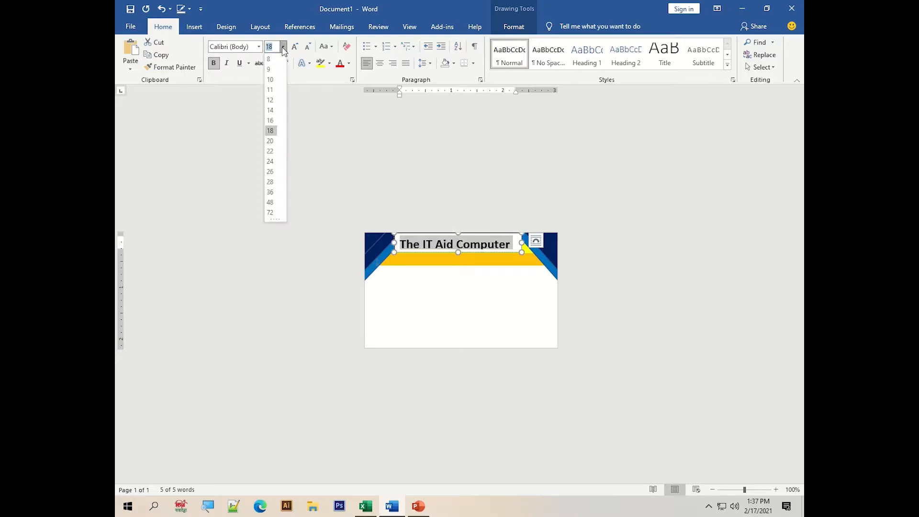
{"action": "left_click", "coordinate": [271, 110]}
{"action": "left_click", "coordinate": [349, 63]}
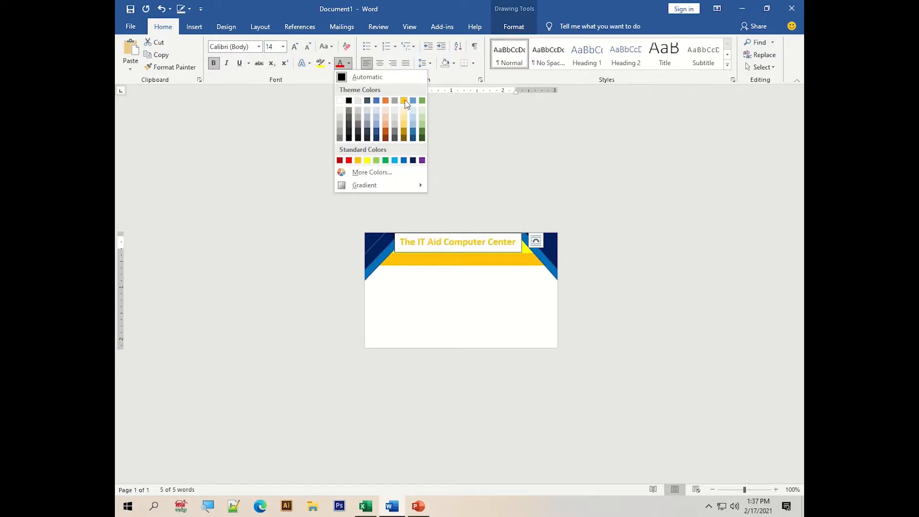
{"action": "left_click", "coordinate": [376, 101]}
Step: Try to enter text directly in the orange bar
{"action": "left_click", "coordinate": [454, 260]}
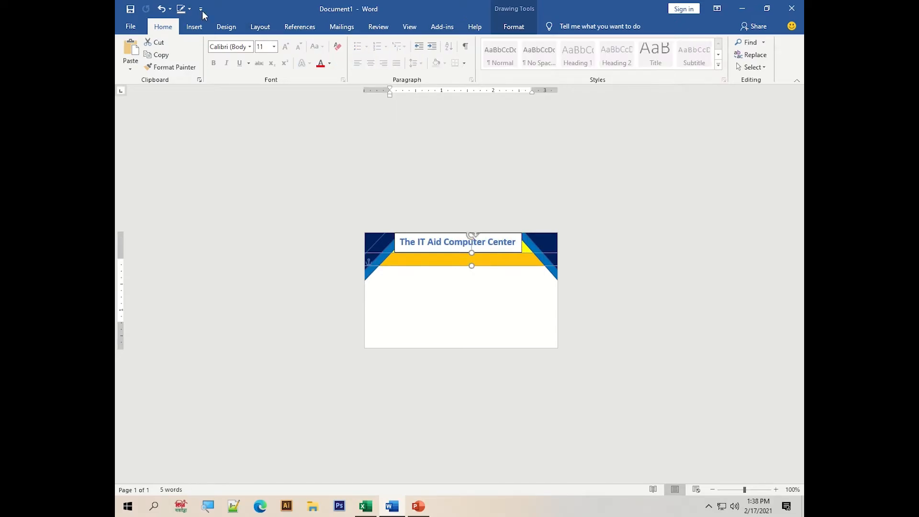
{"action": "left_click", "coordinate": [194, 27]}
{"action": "left_click", "coordinate": [255, 42]}
{"action": "left_click", "coordinate": [255, 67]}
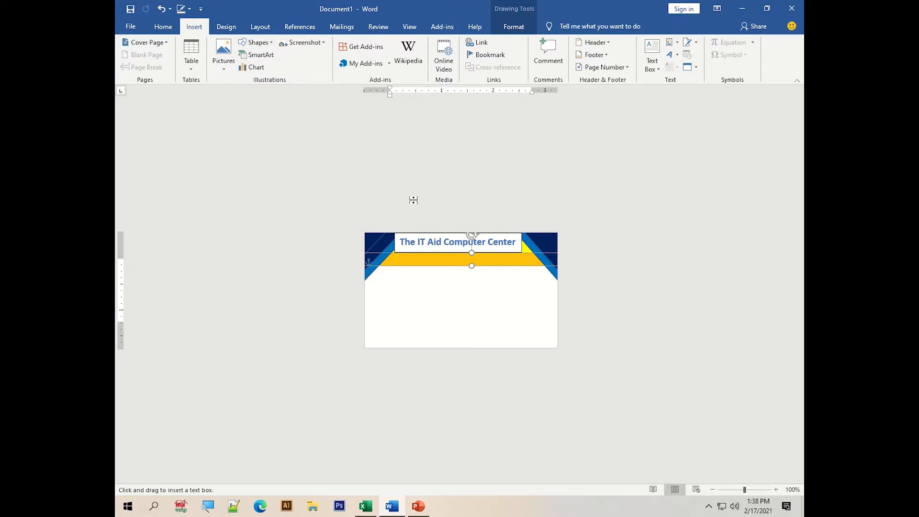
{"action": "type", "text": "I"}
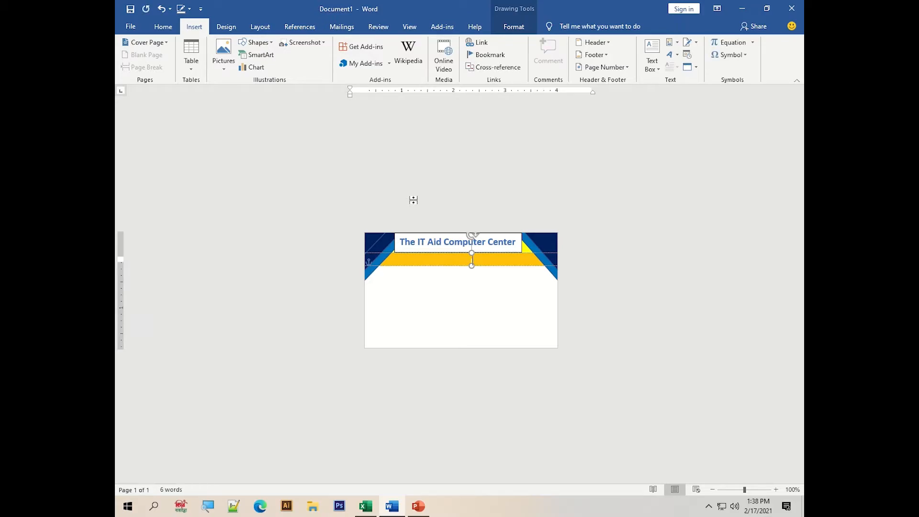
{"action": "double_click", "coordinate": [470, 263]}
{"action": "left_click", "coordinate": [632, 262]}
{"action": "left_click", "coordinate": [452, 260]}
{"action": "mouse_move", "coordinate": [473, 266]}
{"action": "left_mouse_down"}
{"action": "mouse_move", "coordinate": [495, 268]}
{"action": "mouse_move", "coordinate": [484, 265]}
{"action": "left_mouse_up"}
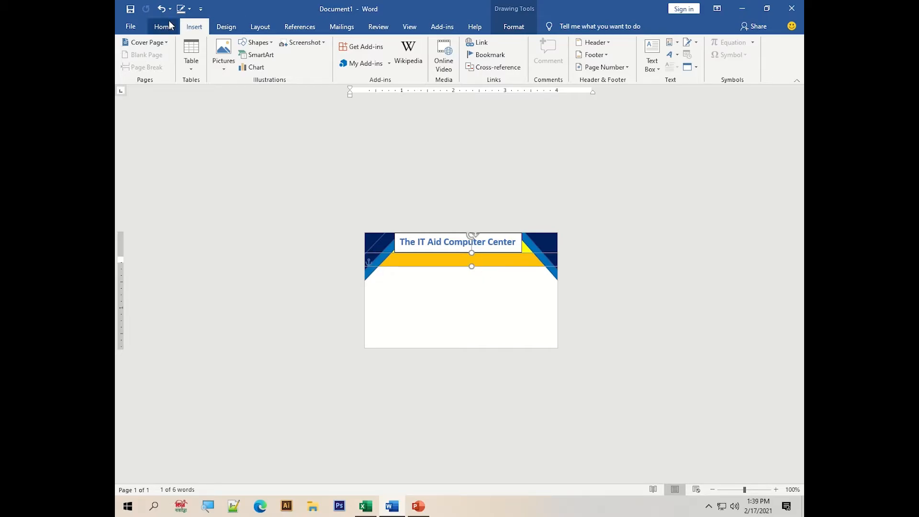
Step: Draw a text box on the orange bar, about 0.27" high and 1.34" wide, containing "ID Card"
{"action": "left_click", "coordinate": [256, 43]}
{"action": "left_click", "coordinate": [250, 64]}
{"action": "left_click_drag", "start_coordinate": [425, 259], "coordinate": [527, 289]}
{"action": "left_click_drag", "start_coordinate": [477, 260], "coordinate": [477, 255]}
{"action": "mouse_move", "coordinate": [477, 289]}
{"action": "left_mouse_down"}
{"action": "mouse_move", "coordinate": [477, 266]}
{"action": "mouse_move", "coordinate": [501, 264]}
{"action": "mouse_move", "coordinate": [461, 251]}
{"action": "left_mouse_up"}
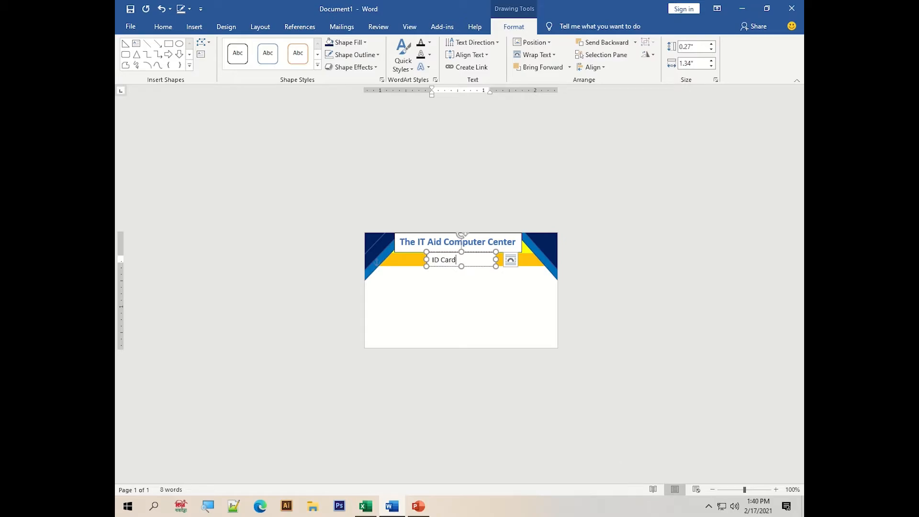
Step: Resize the "ID Card" text box to about 0.58" high and 0.96" wide, and select its text
{"action": "left_click_drag", "start_coordinate": [426, 251], "coordinate": [417, 252]}
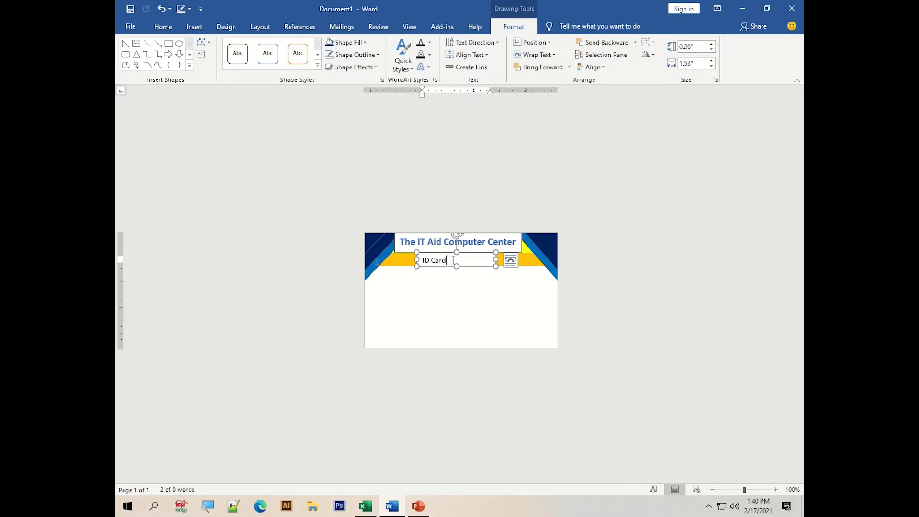
{"action": "left_click_drag", "start_coordinate": [496, 266], "coordinate": [482, 284]}
{"action": "left_click_drag", "start_coordinate": [414, 251], "coordinate": [436, 262]}
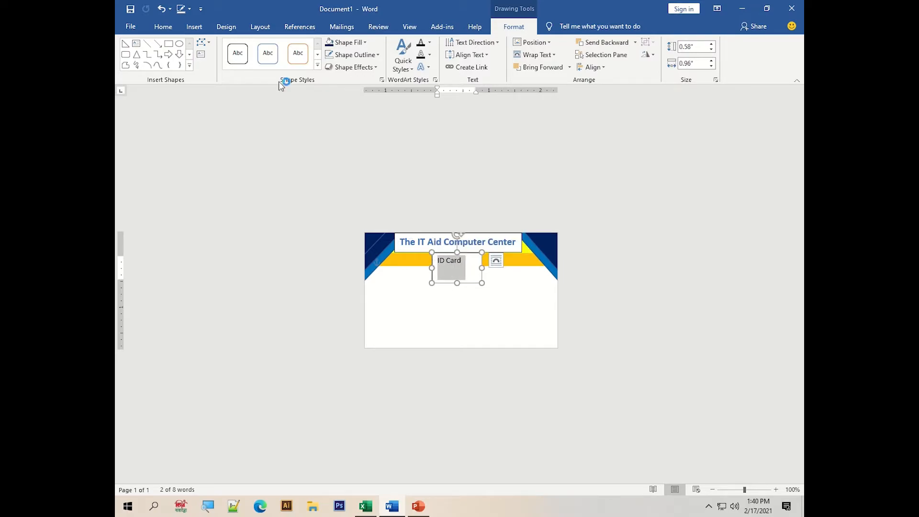
Step: Make the "ID Card" text bold, size 14, in the orange theme colour
{"action": "left_click", "coordinate": [163, 26]}
{"action": "left_click", "coordinate": [213, 63]}
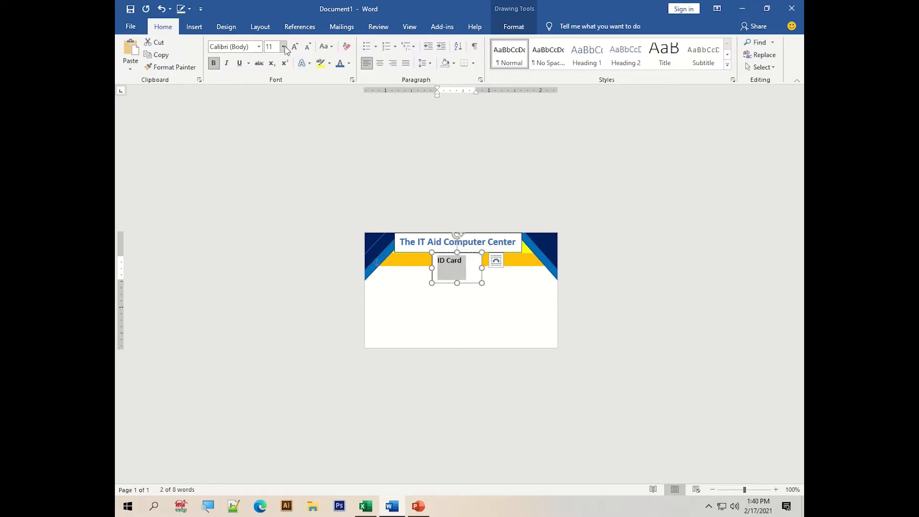
{"action": "left_click", "coordinate": [284, 47]}
{"action": "left_click", "coordinate": [271, 109]}
{"action": "left_click", "coordinate": [349, 63]}
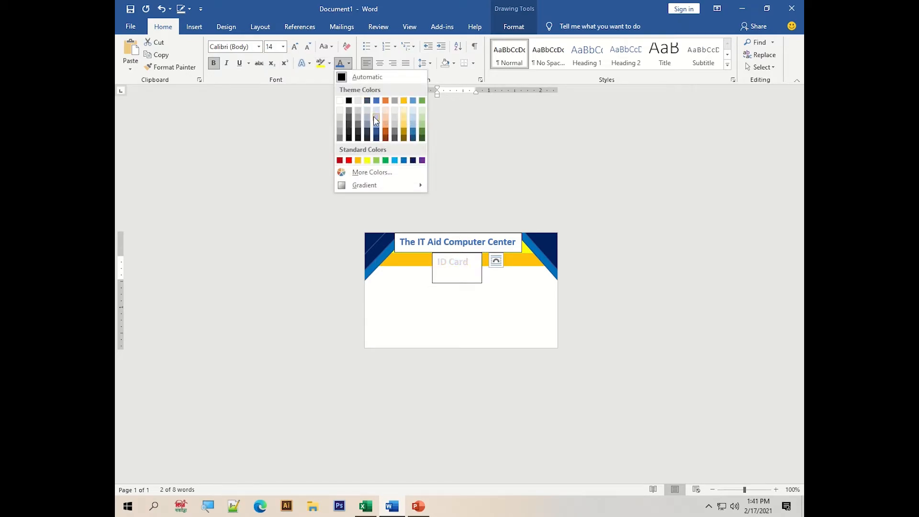
{"action": "left_click", "coordinate": [385, 100]}
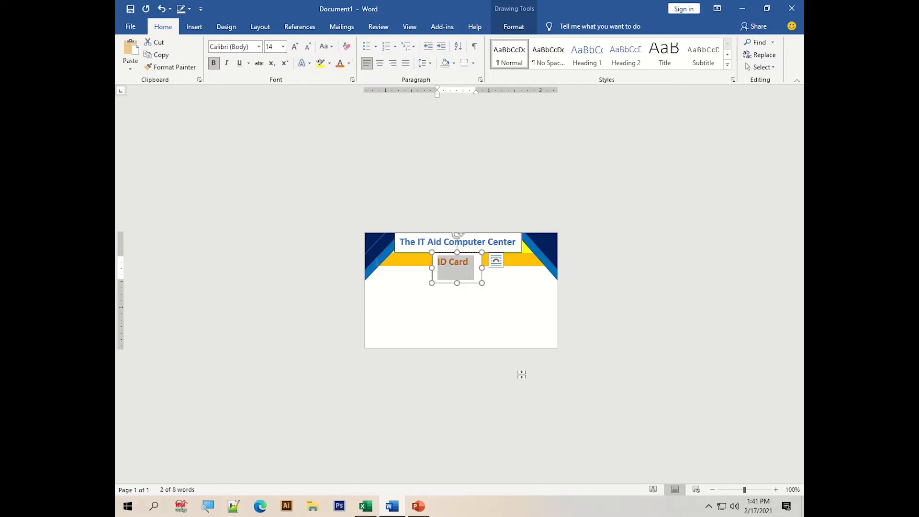
{"action": "left_click", "coordinate": [260, 27]}
{"action": "left_click", "coordinate": [226, 27]}
{"action": "left_click", "coordinate": [194, 27]}
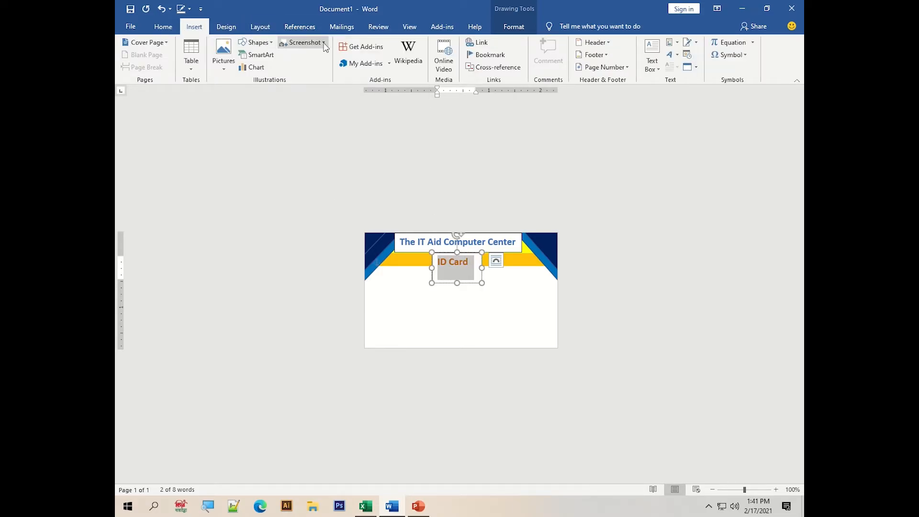
{"action": "left_click", "coordinate": [469, 274]}
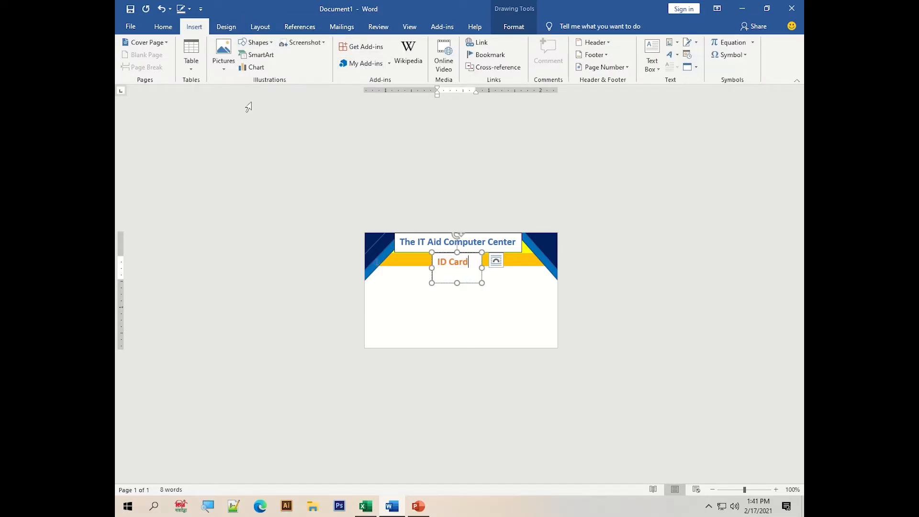
{"action": "left_click", "coordinate": [163, 26]}
Step: Tighten the "ID Card" text box around its text, to about 0.31" high and 0.9" wide
{"action": "left_click", "coordinate": [490, 302]}
{"action": "left_click", "coordinate": [482, 282]}
{"action": "left_click_drag", "start_coordinate": [482, 281], "coordinate": [478, 268]}
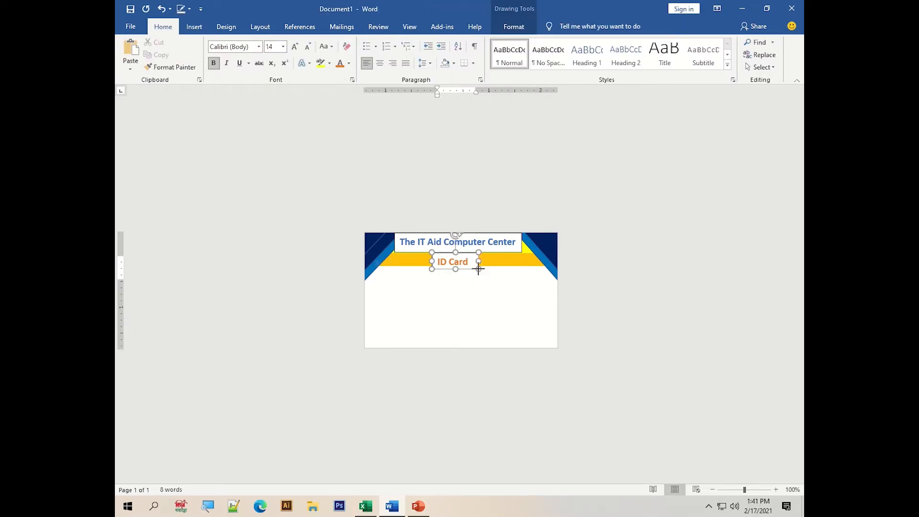
Step: Remove the outlines of the "ID Card" text box and the heading text box
{"action": "left_click", "coordinate": [514, 27]}
{"action": "left_click", "coordinate": [373, 56]}
{"action": "left_click", "coordinate": [371, 151]}
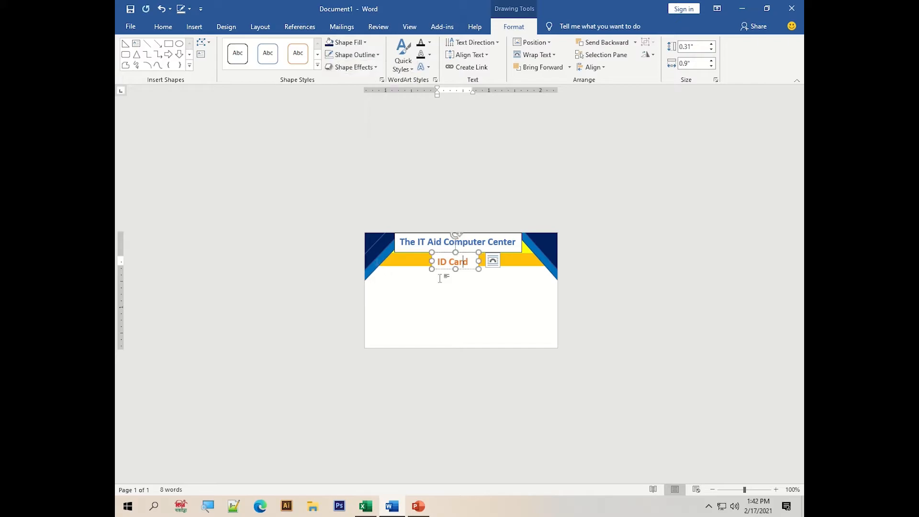
{"action": "left_click", "coordinate": [427, 253]}
{"action": "left_click", "coordinate": [354, 55]}
{"action": "left_click", "coordinate": [378, 150]}
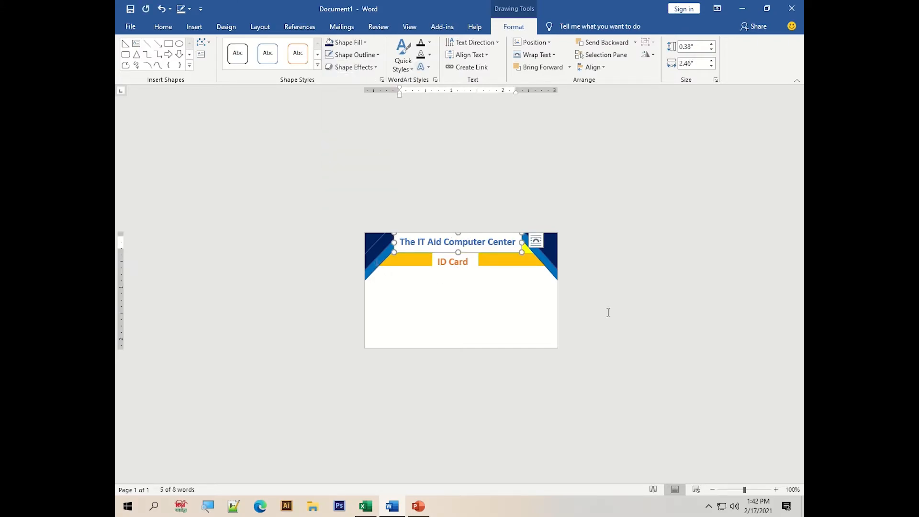
Step: Fill the larger, outer triangle in the card's upper left corner with standard blue
{"action": "left_click", "coordinate": [607, 312]}
{"action": "left_click", "coordinate": [394, 242]}
{"action": "left_click", "coordinate": [622, 308]}
{"action": "left_click", "coordinate": [374, 239]}
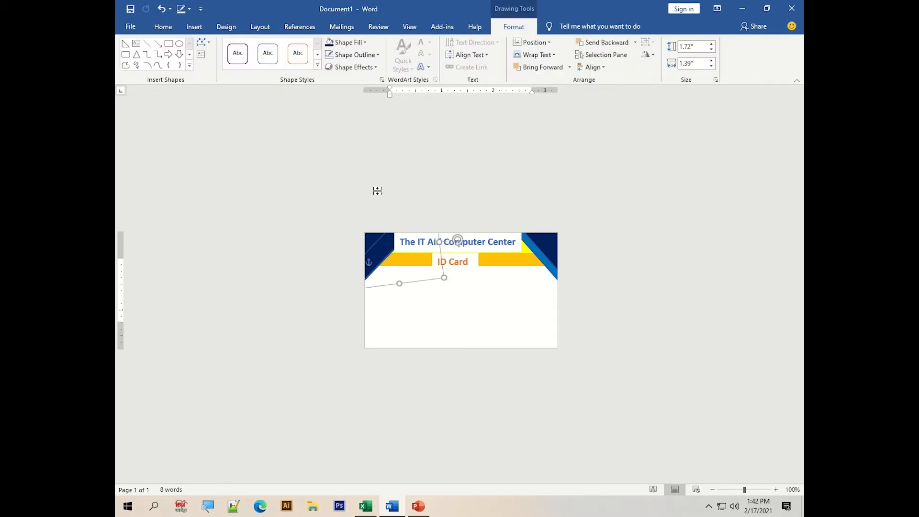
{"action": "left_click", "coordinate": [376, 55]}
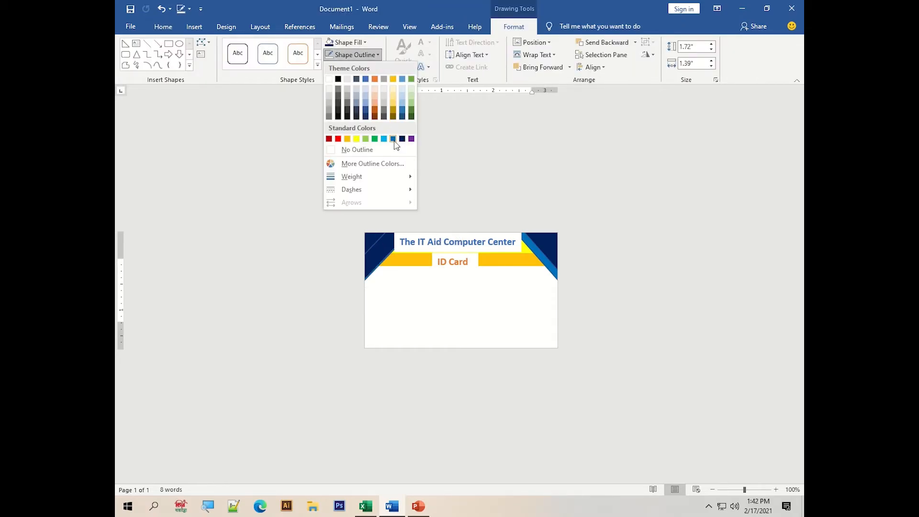
{"action": "left_click", "coordinate": [490, 139]}
{"action": "left_click", "coordinate": [364, 42]}
{"action": "left_click", "coordinate": [579, 175]}
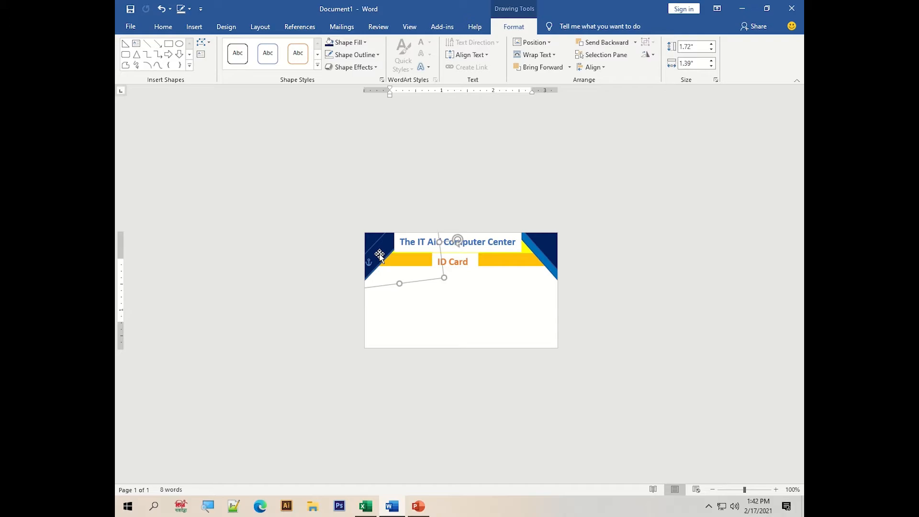
{"action": "left_click", "coordinate": [348, 42]}
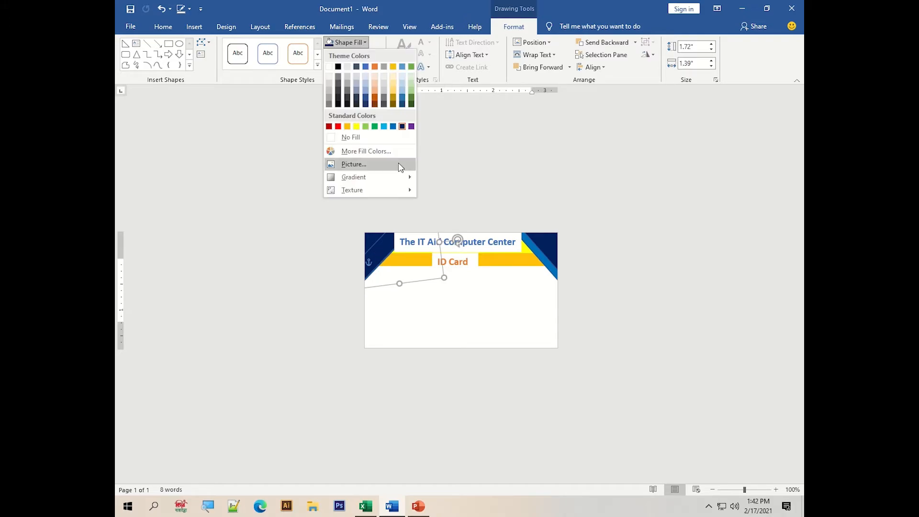
{"action": "left_click", "coordinate": [393, 126]}
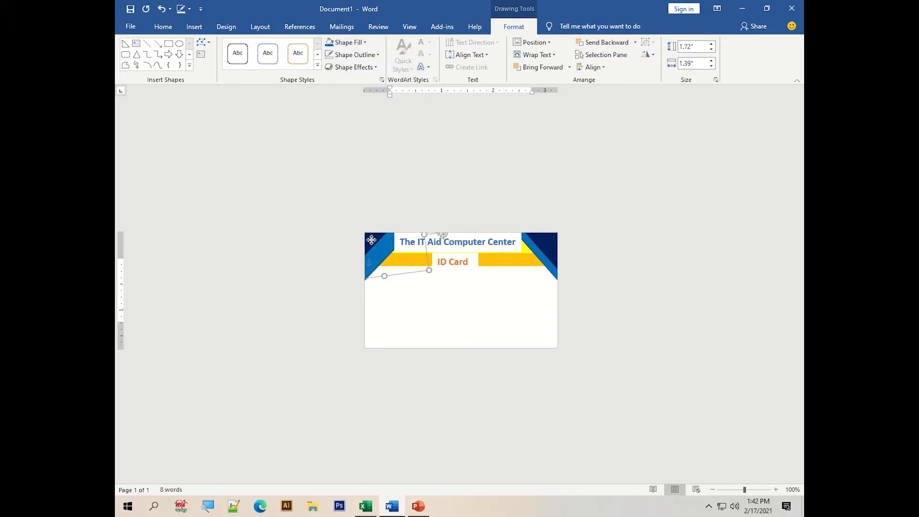
Step: Draw a text box across the card's full width below the header bars, about 1.66" high and 3.81" wide
{"action": "left_click", "coordinate": [532, 257]}
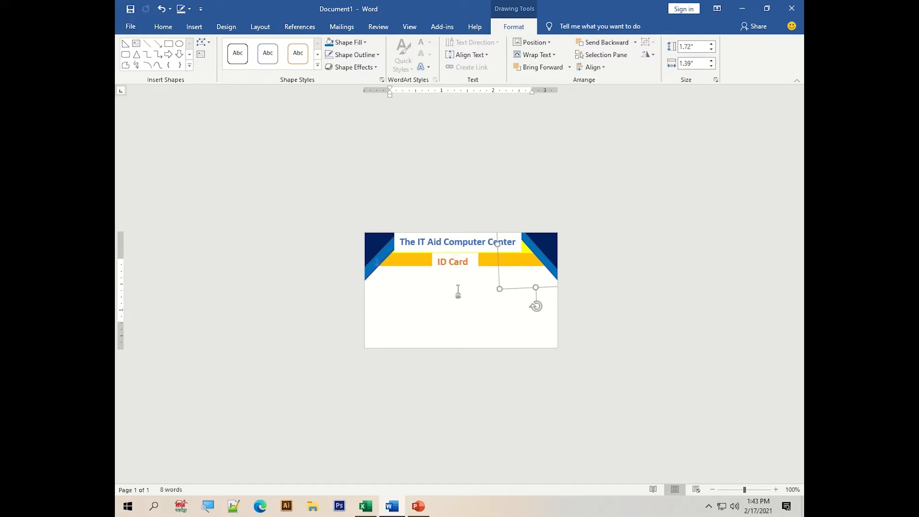
{"action": "left_click", "coordinate": [136, 43]}
{"action": "left_click_drag", "start_coordinate": [394, 280], "coordinate": [556, 353]}
{"action": "left_click_drag", "start_coordinate": [394, 279], "coordinate": [366, 268]}
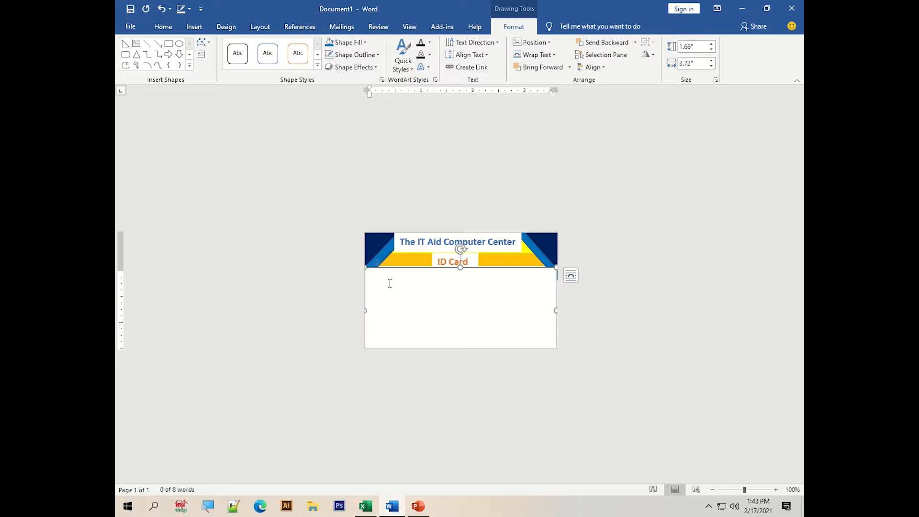
{"action": "left_click_drag", "start_coordinate": [362, 315], "coordinate": [360, 314]}
{"action": "left_click_drag", "start_coordinate": [556, 310], "coordinate": [556, 311]}
Step: Enter the ID number, the student's name and "Course : Basic Computing @ Internet" on separate lines in the new text box
{"action": "type", "text": "I"}
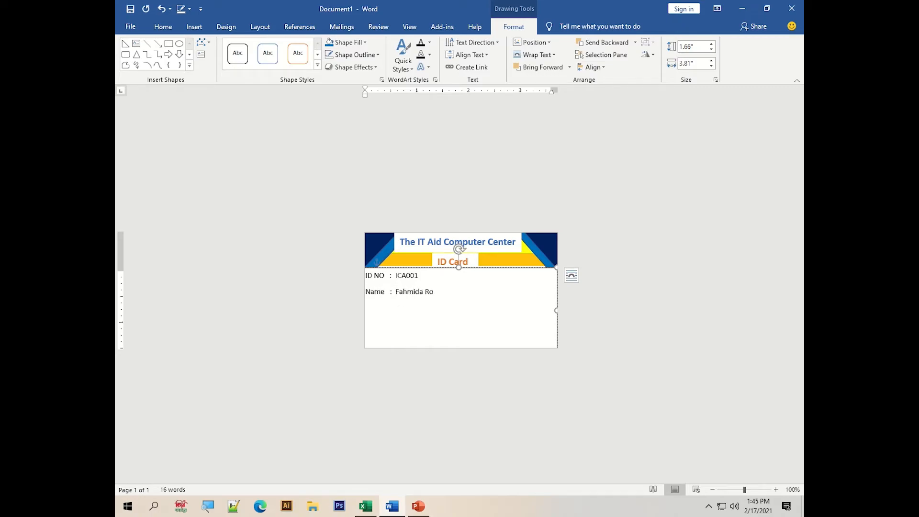
{"action": "key", "text": "Return"}
{"action": "type", "text": "Course : Basic Computing @ Internet"}
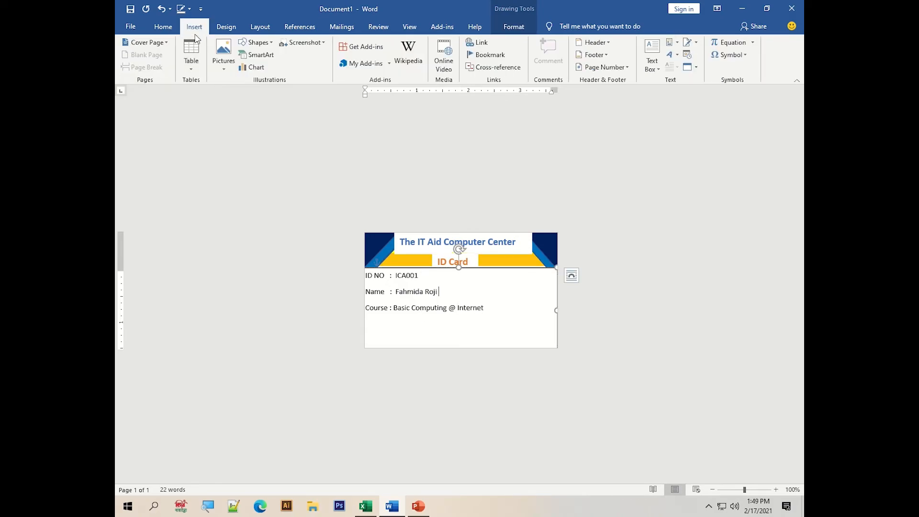
Step: Draw a rectangle for the photo beside the detail lines, about 1.1" high and 1.22" wide
{"action": "left_click", "coordinate": [257, 43]}
{"action": "left_click", "coordinate": [286, 67]}
{"action": "left_click_drag", "start_coordinate": [486, 280], "coordinate": [550, 337]}
{"action": "left_click", "coordinate": [349, 42]}
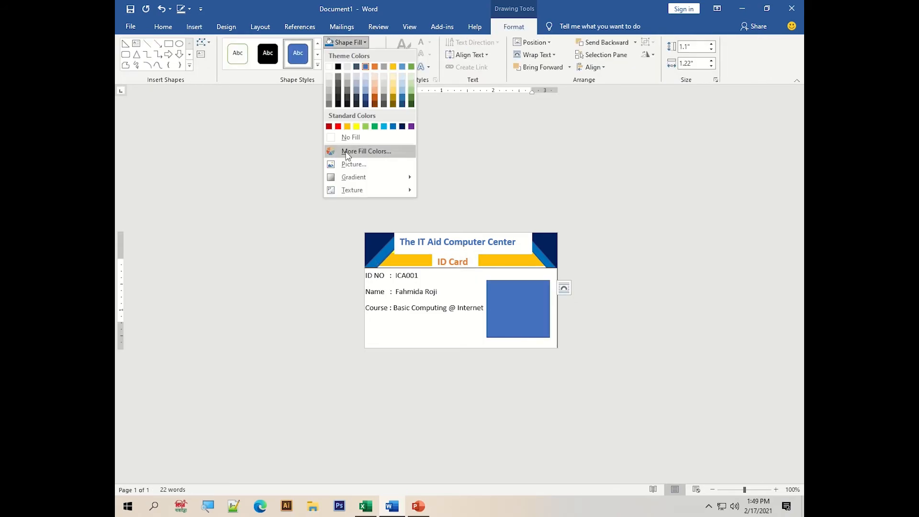
{"action": "left_click", "coordinate": [352, 150]}
{"action": "left_click", "coordinate": [515, 201]}
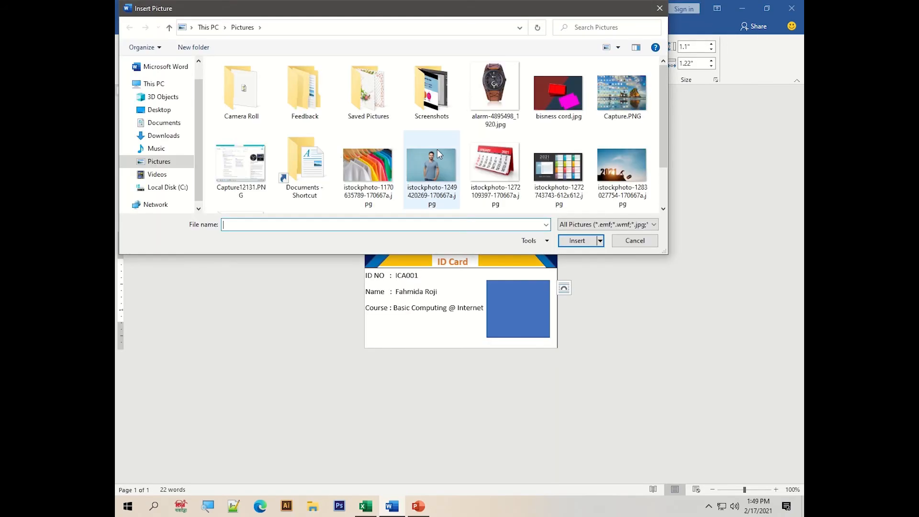
{"action": "double_click", "coordinate": [434, 155]}
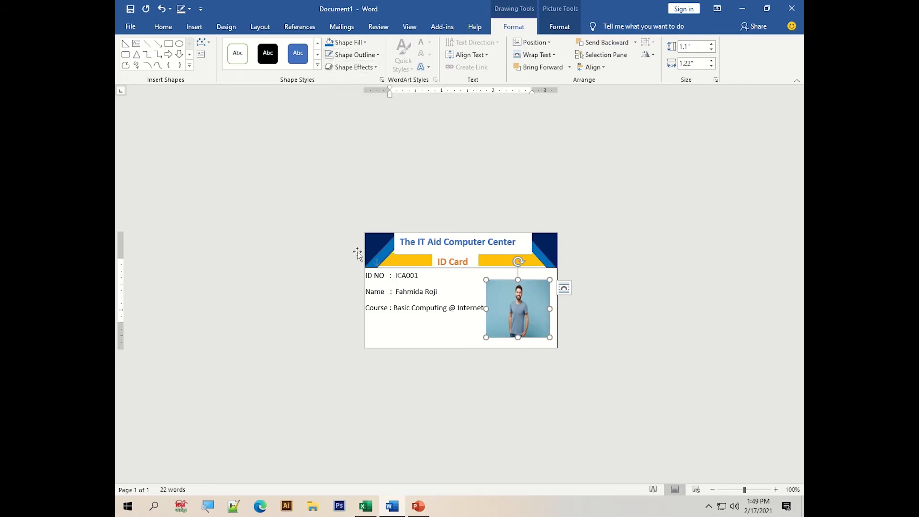
Step: Indent the ID number, name and course lines, and replace "@" with "&" in the course, putting "Internet" on its own line
{"action": "left_click", "coordinate": [366, 276]}
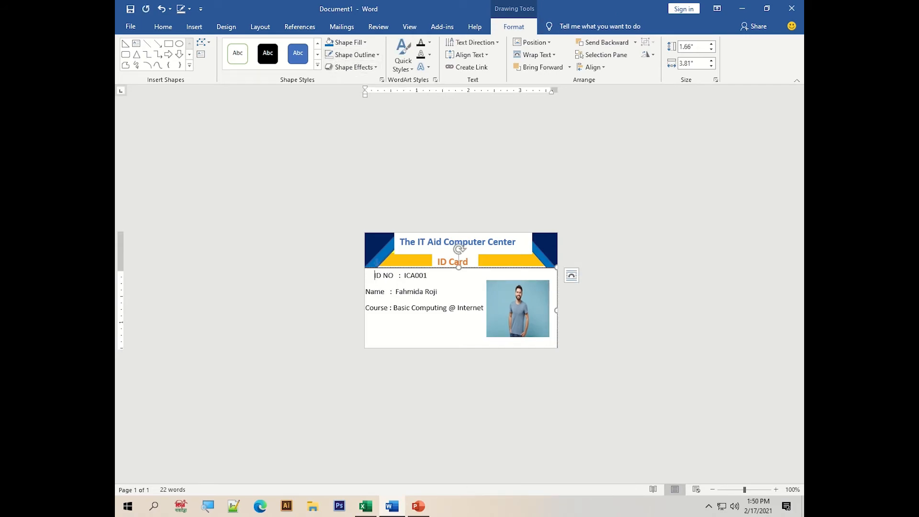
{"action": "left_click", "coordinate": [366, 291]}
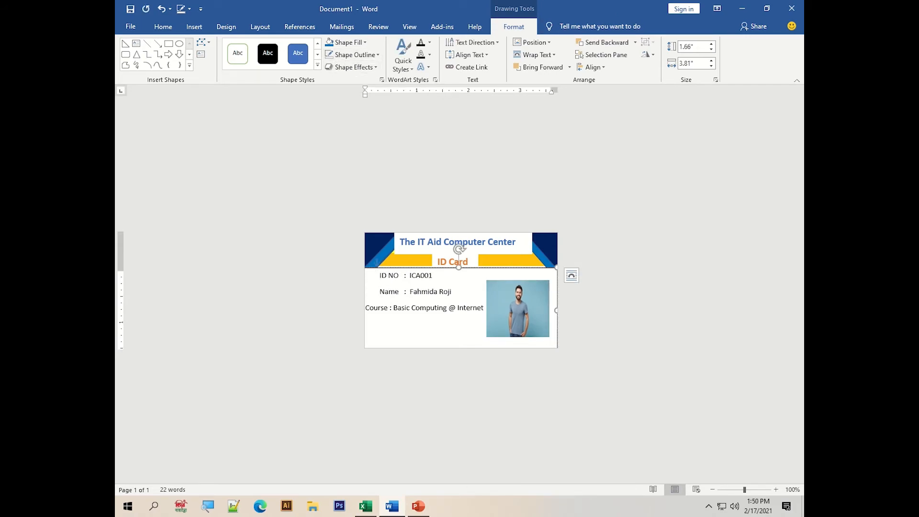
{"action": "left_click", "coordinate": [366, 308]}
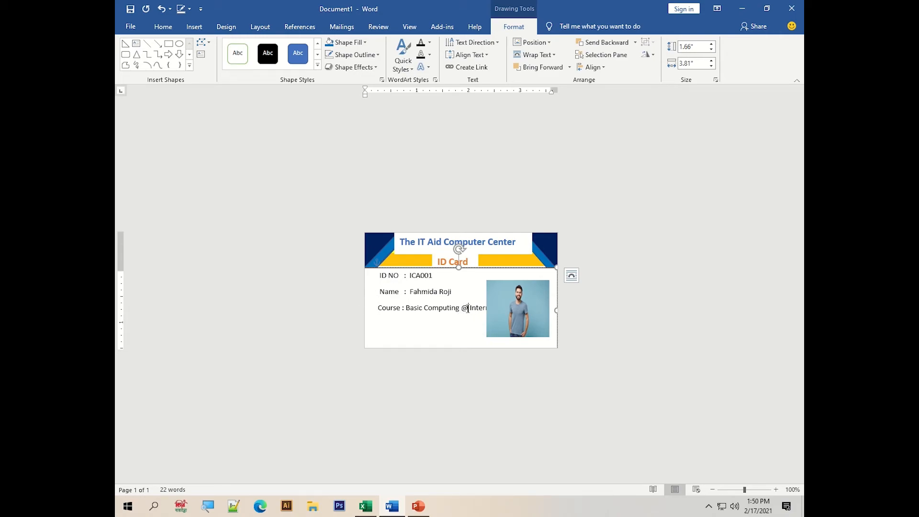
{"action": "key", "text": "BackSpace"}
{"action": "type", "text": "&"}
Step: Shrink the photo to about 0.92" high and 1.18" wide and move it slightly up and left
{"action": "left_click", "coordinate": [510, 303]}
{"action": "left_click_drag", "start_coordinate": [484, 338], "coordinate": [487, 328]}
{"action": "left_click_drag", "start_coordinate": [511, 288], "coordinate": [501, 273]}
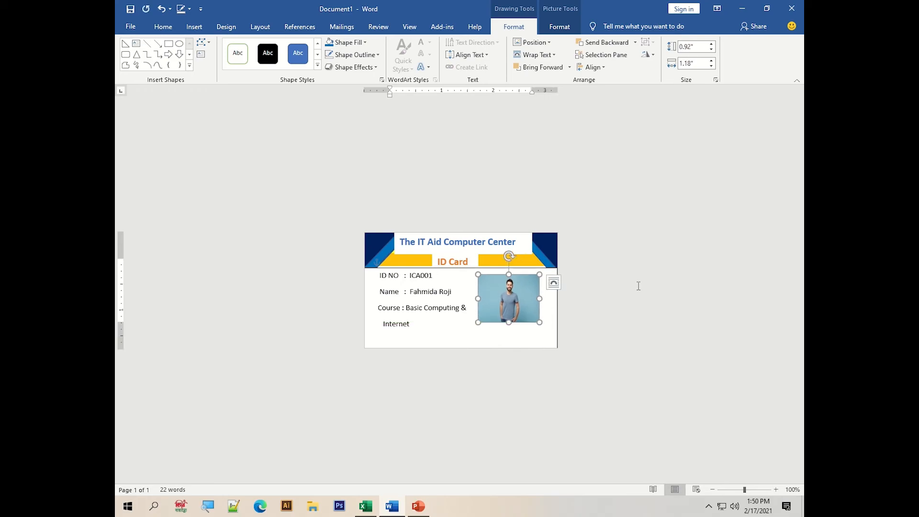
{"action": "left_click", "coordinate": [639, 286]}
Step: Remove the fill of the "The IT Aid Computer Center" heading text box
{"action": "scroll", "coordinate": [593, 283], "scroll_direction": "up", "scroll_amount": 5}
{"action": "scroll", "coordinate": [671, 258], "scroll_direction": "down", "scroll_amount": 2}
{"action": "left_click", "coordinate": [541, 219]}
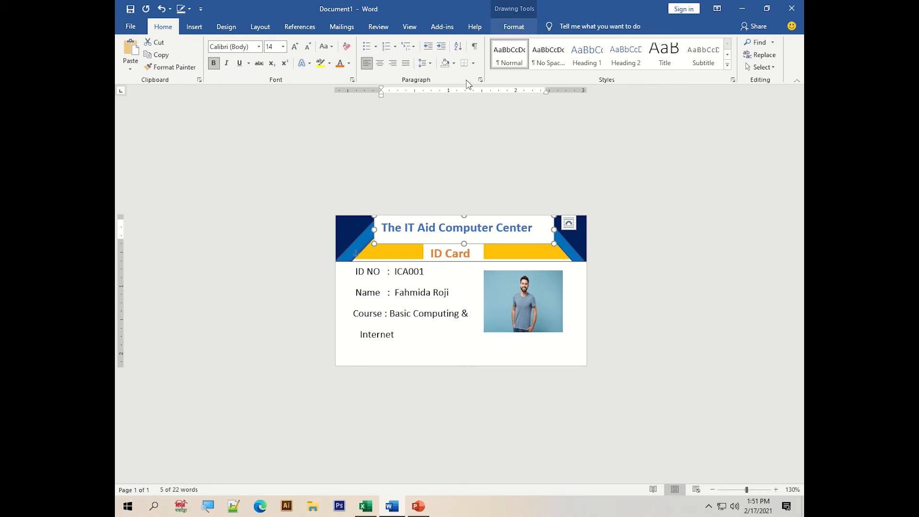
{"action": "left_click", "coordinate": [514, 26]}
{"action": "left_click", "coordinate": [355, 42]}
{"action": "left_click", "coordinate": [353, 128]}
Step: Colour the heading text black and shift its text box slightly right and down on the yellow bar
{"action": "left_click", "coordinate": [429, 42]}
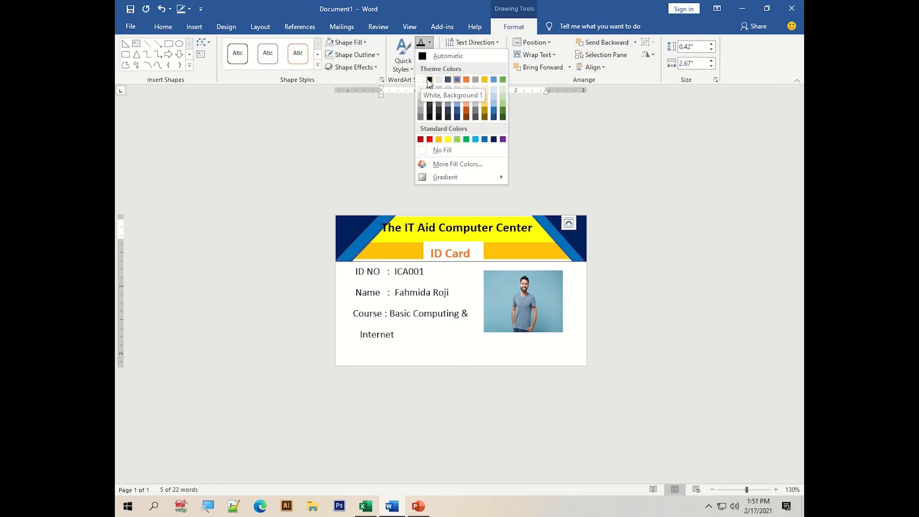
{"action": "left_click", "coordinate": [429, 80]}
{"action": "left_click_drag", "start_coordinate": [489, 246], "coordinate": [495, 249]}
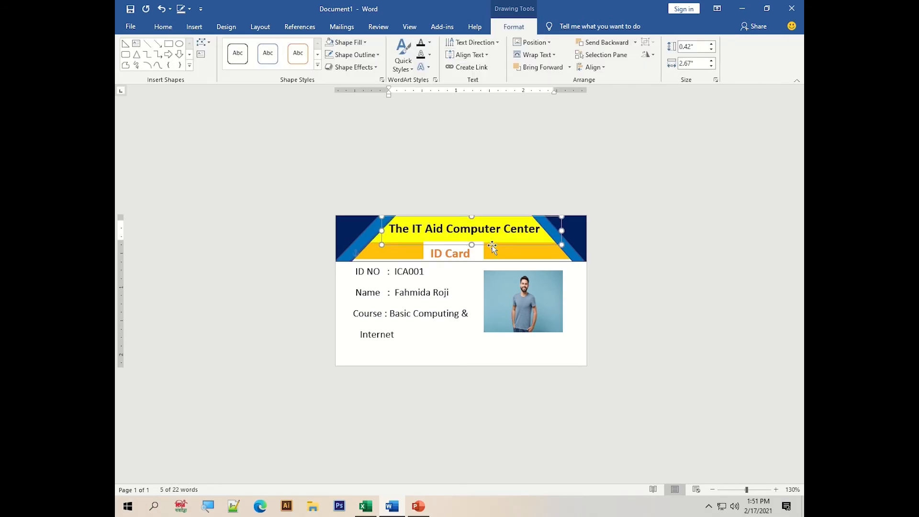
Step: Remove the fill of the "ID Card" text box, make its text black and move it up slightly
{"action": "left_click", "coordinate": [436, 249]}
{"action": "left_click", "coordinate": [330, 42]}
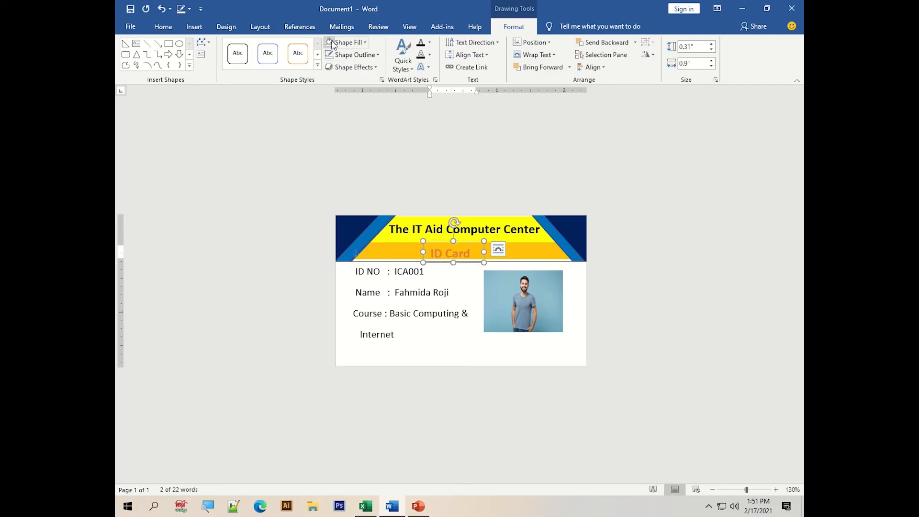
{"action": "left_click_drag", "start_coordinate": [462, 240], "coordinate": [462, 238]}
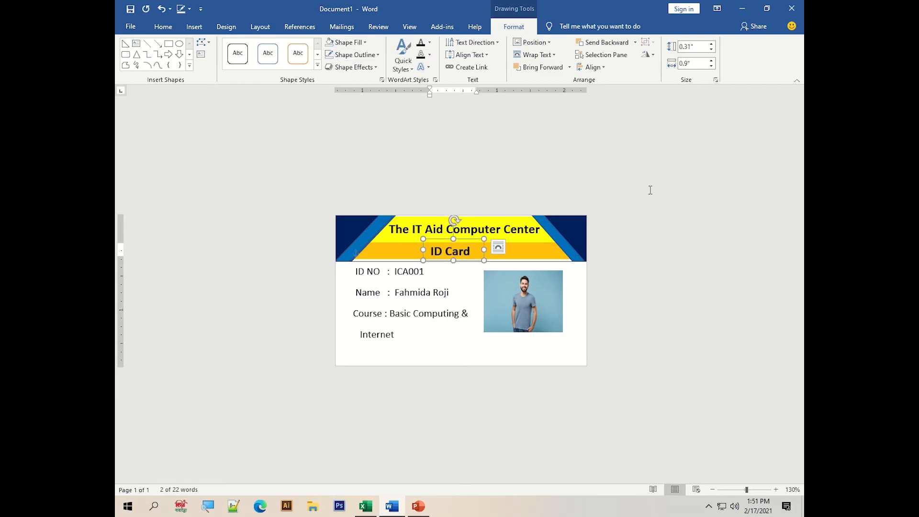
{"action": "left_click", "coordinate": [622, 328]}
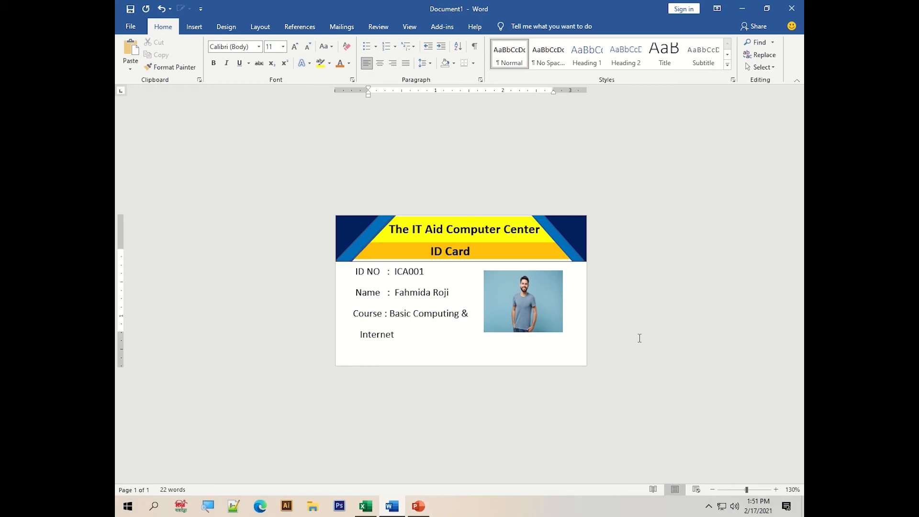
{"action": "scroll", "coordinate": [644, 312], "scroll_direction": "up", "scroll_amount": 7}
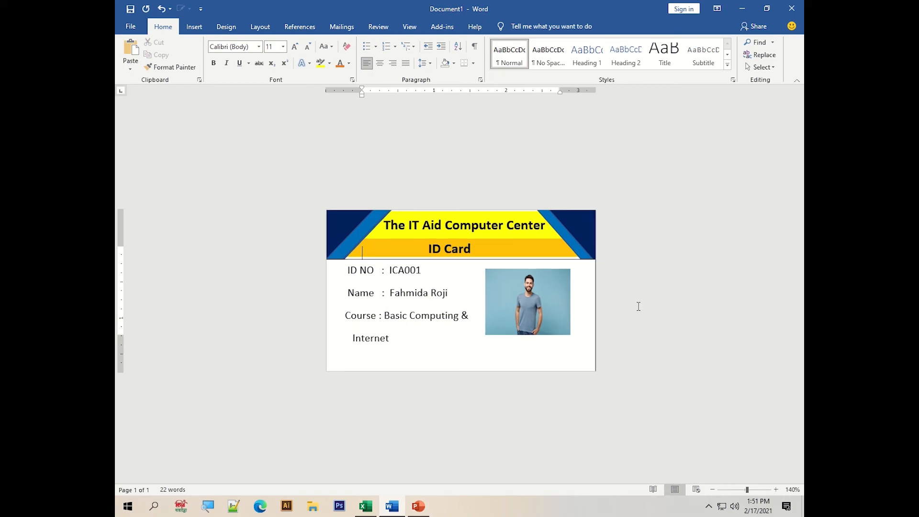
{"action": "scroll", "coordinate": [638, 306], "scroll_direction": "down", "scroll_amount": 2}
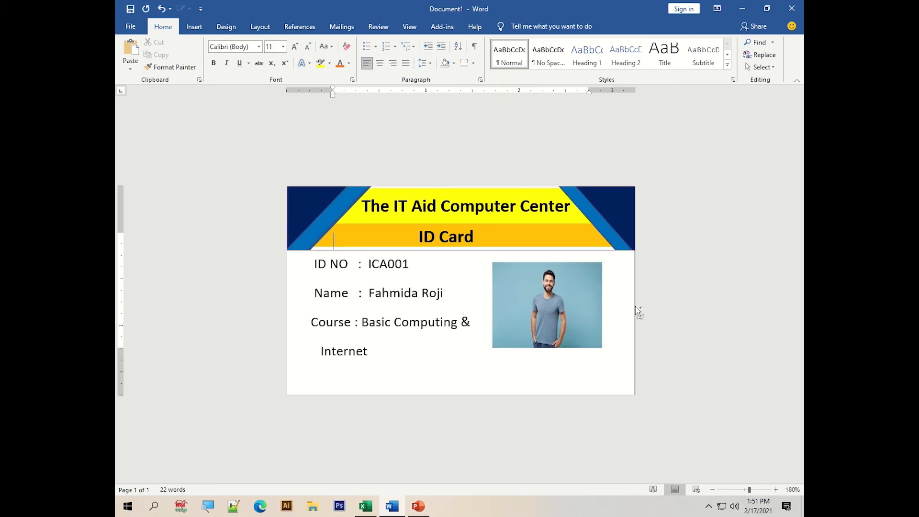
{"action": "scroll", "coordinate": [637, 309], "scroll_direction": "down", "scroll_amount": 4}
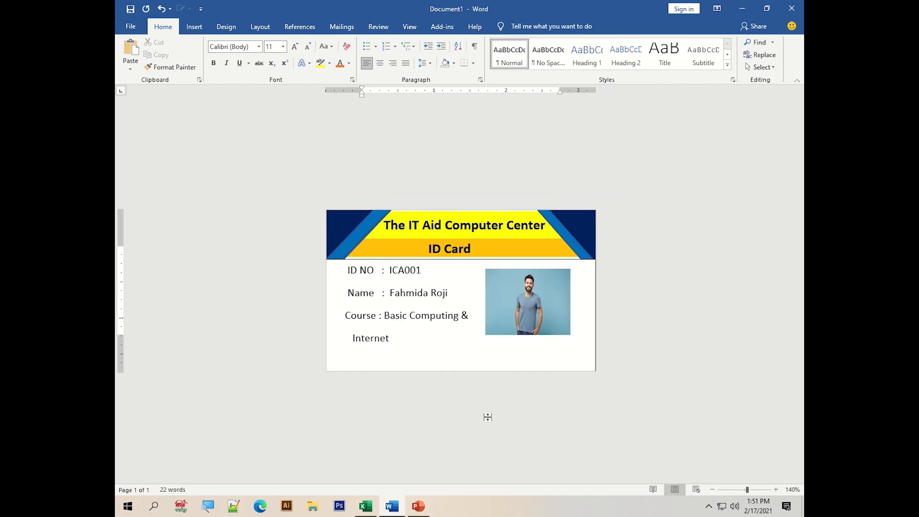